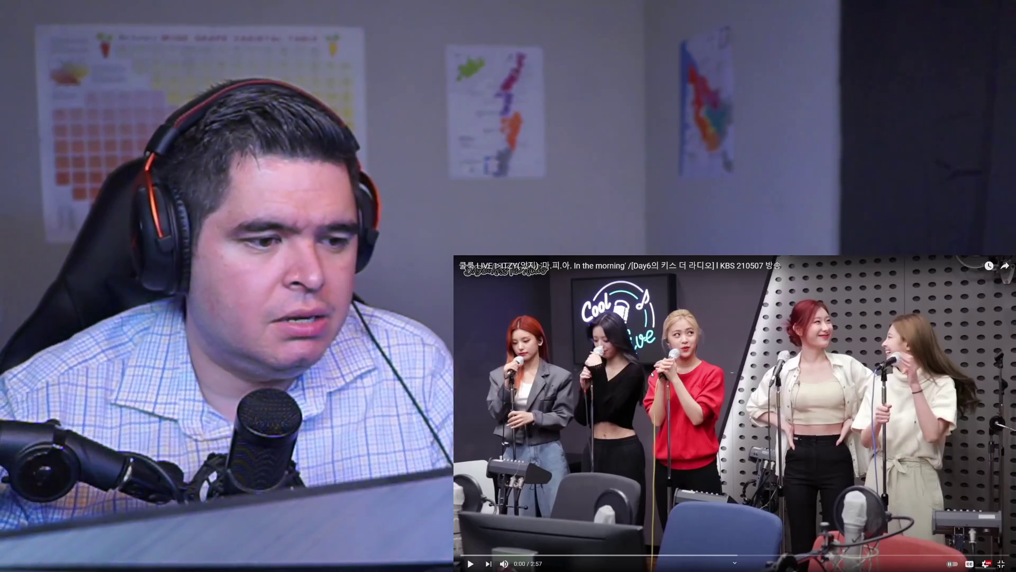
click(723, 554)
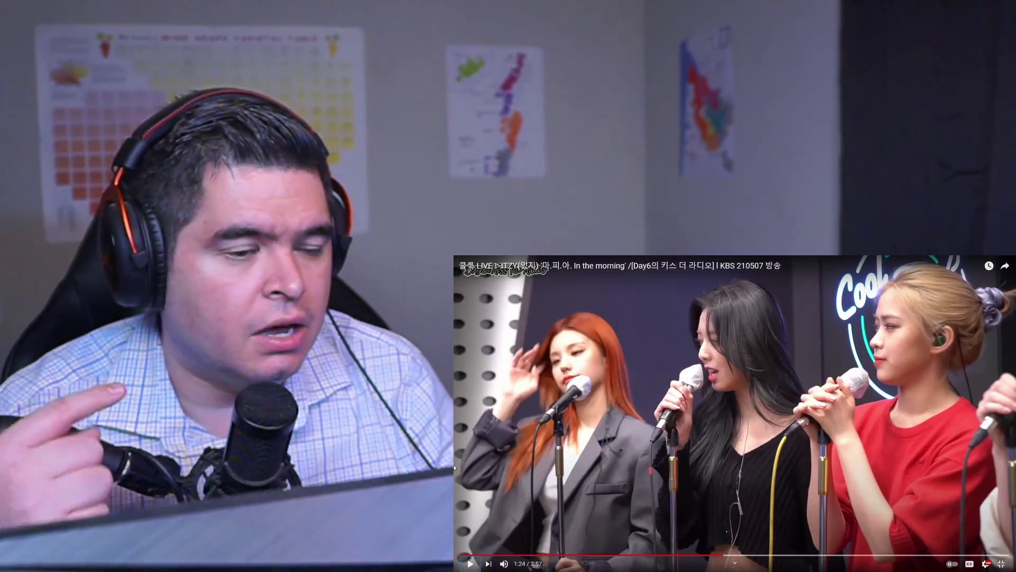